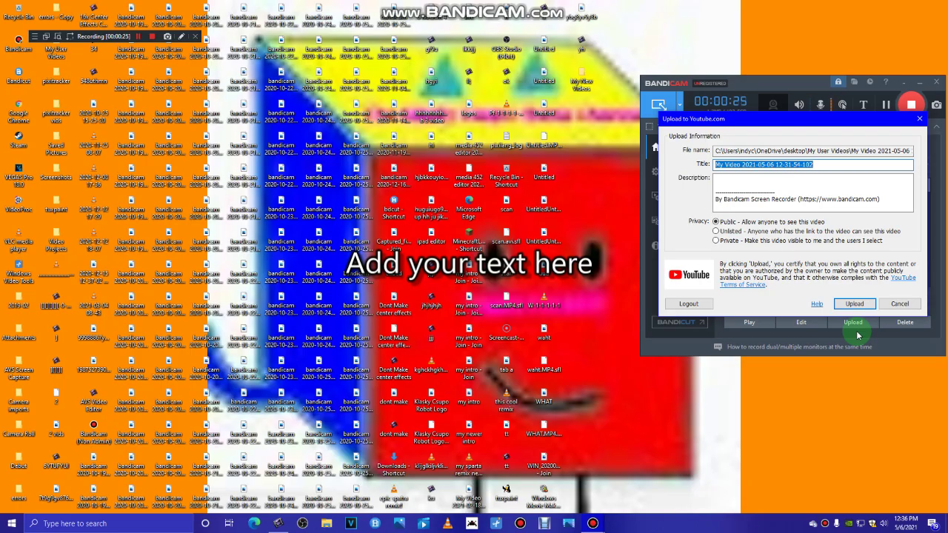
# Start the 5.5 MB video's YouTube upload and wait for the Uploaded dialog with its link
pyautogui.click(853, 303)
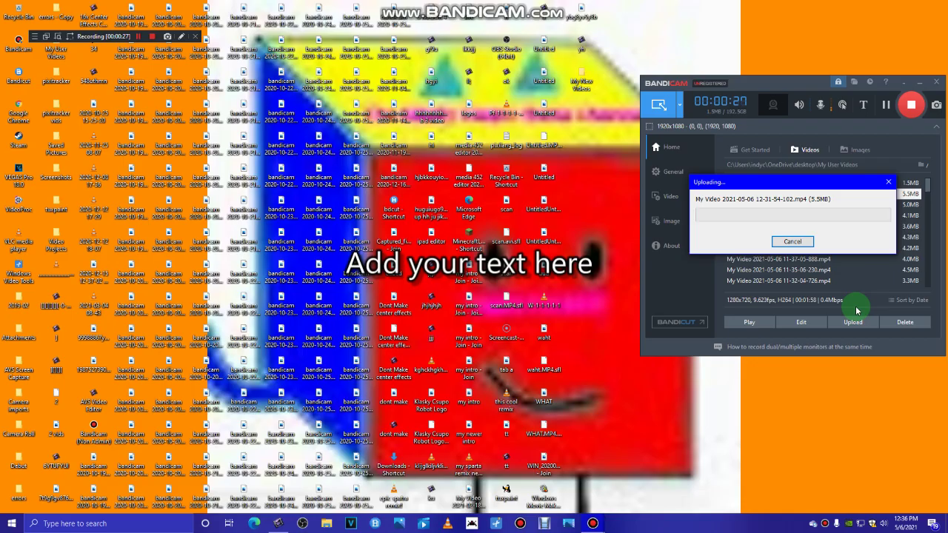